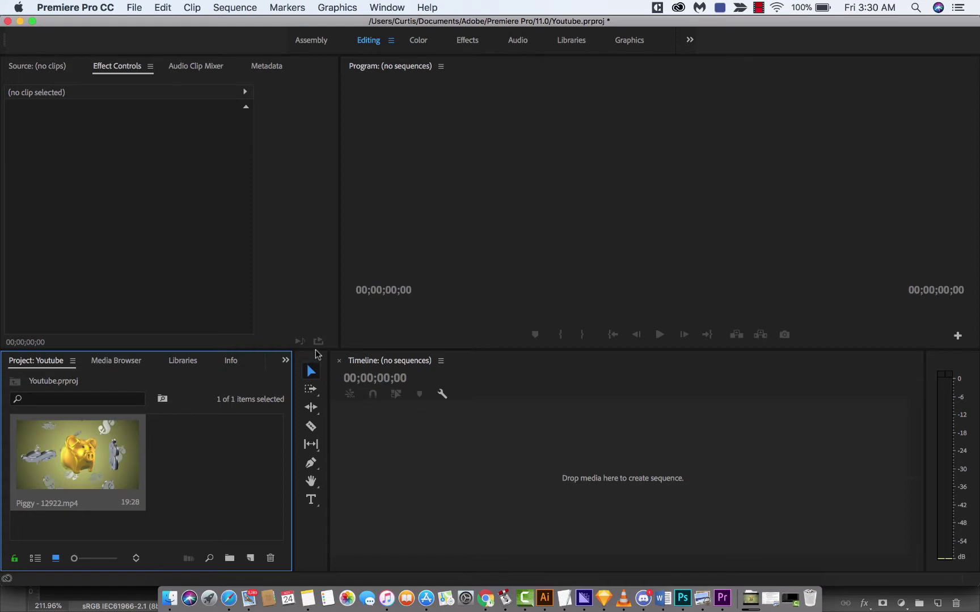
# Step: Drag the Piggy clip onto the empty Timeline to build the Piggy - 12922 sequence, then scrub through it
pyautogui.moveTo(342, 349); pyautogui.dragTo(350, 333)
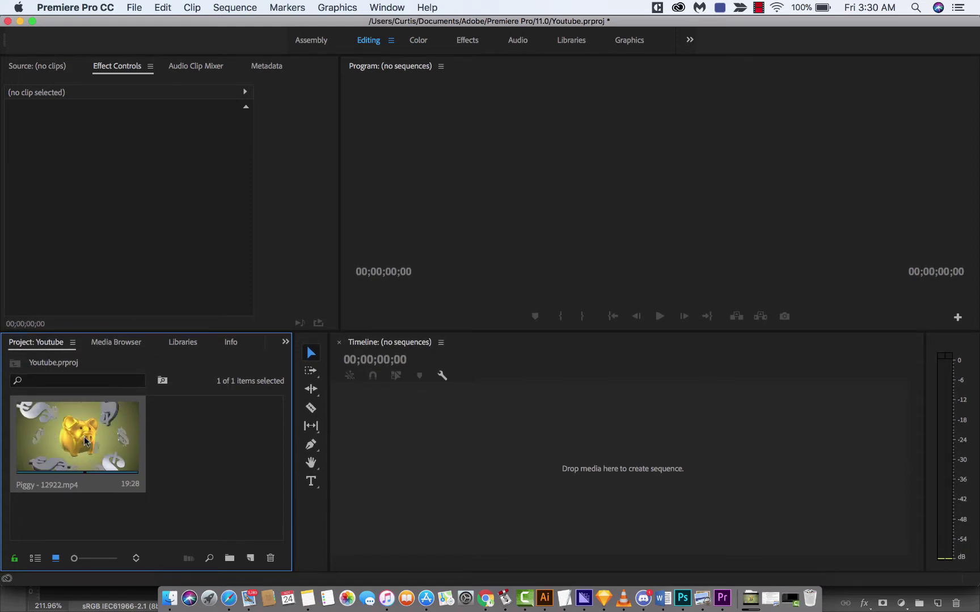
pyautogui.click(208, 440)
pyautogui.click(92, 429)
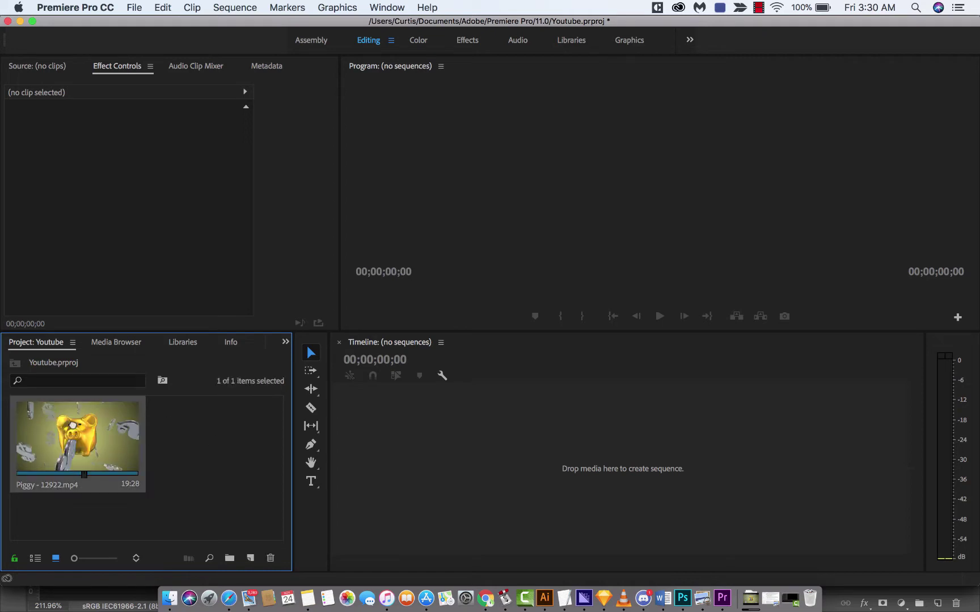
pyautogui.moveTo(103, 411); pyautogui.dragTo(439, 420)
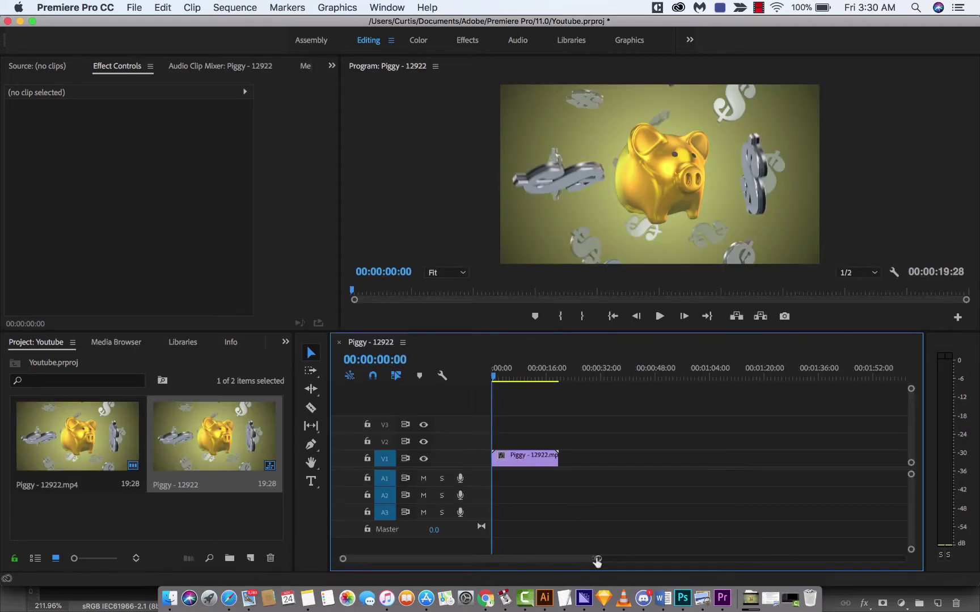
pyautogui.moveTo(595, 559); pyautogui.dragTo(565, 561)
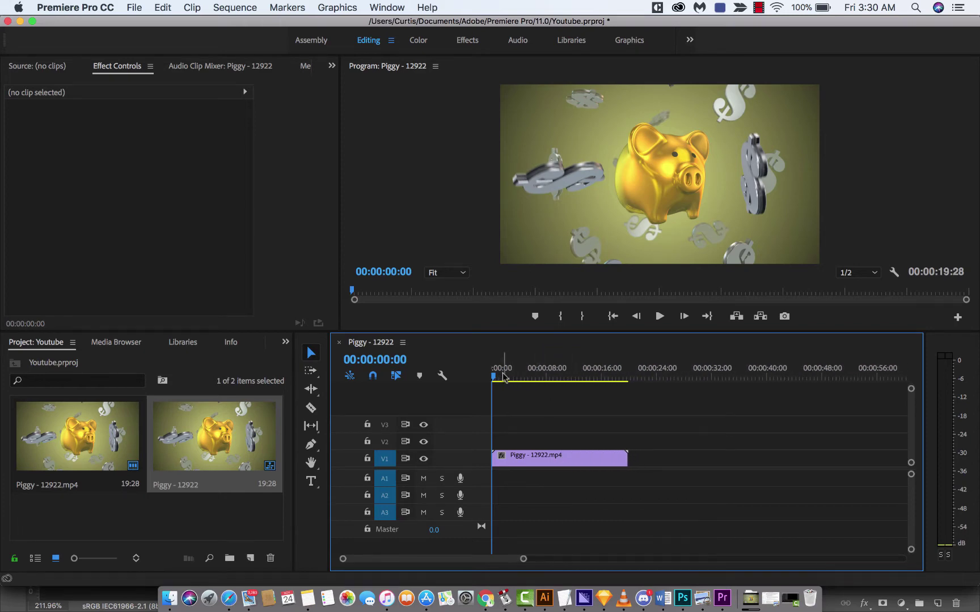
pyautogui.moveTo(500, 375); pyautogui.dragTo(476, 383)
# Step: Open Export Media for the sequence, keeping H.264 format with the Match Source - High bitrate preset
pyautogui.click(134, 7)
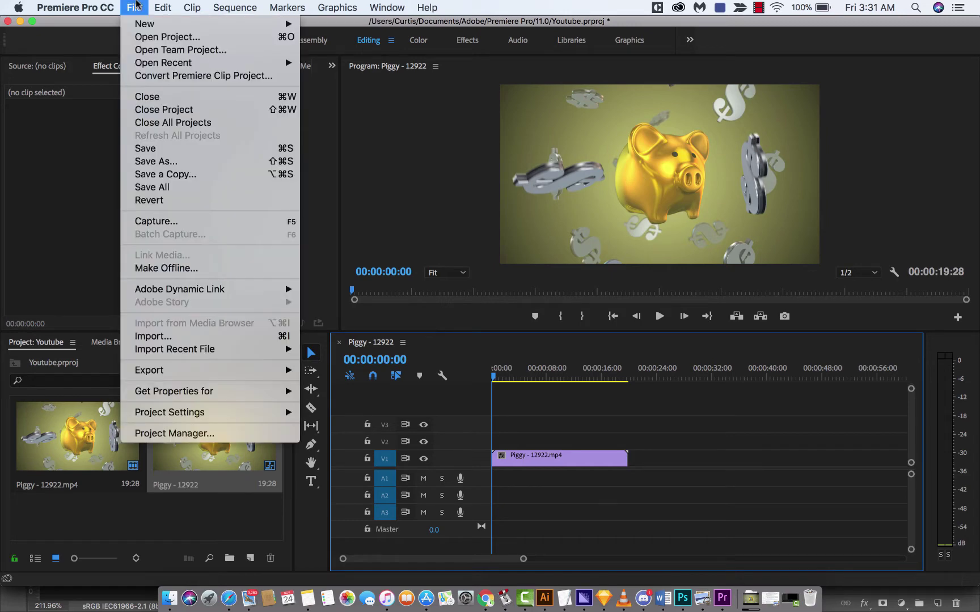
pyautogui.moveTo(173, 371)
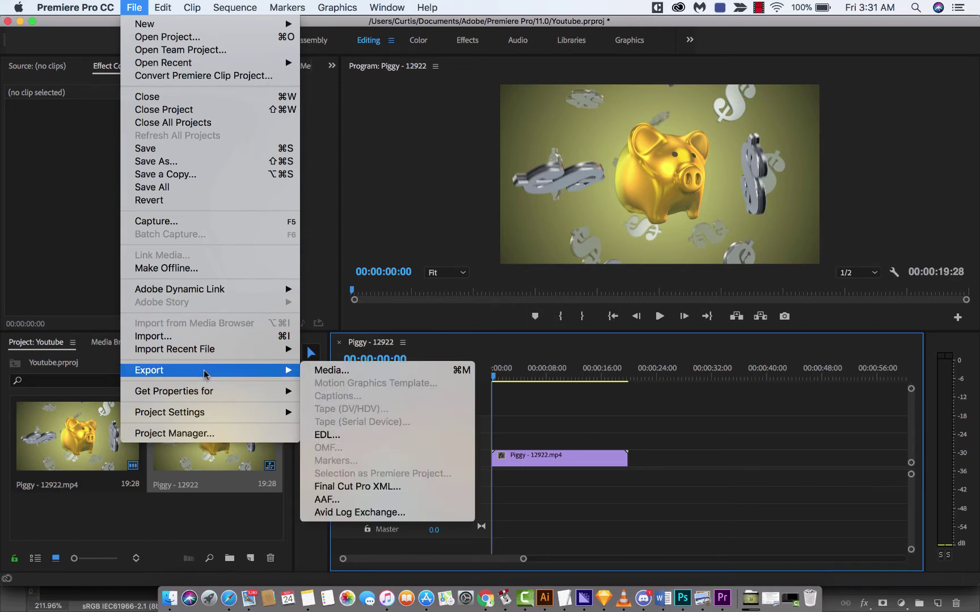
pyautogui.click(344, 372)
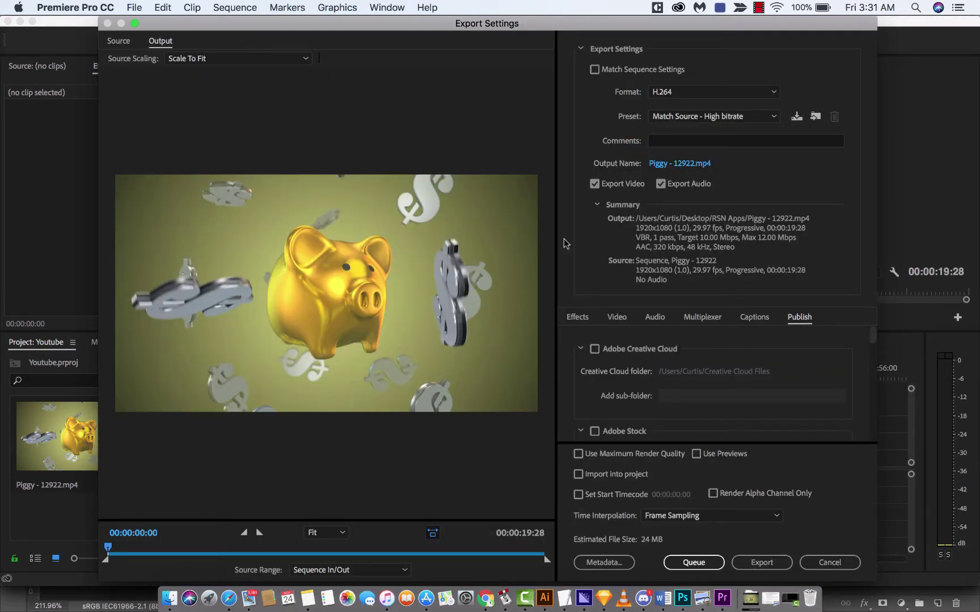
pyautogui.click(583, 315)
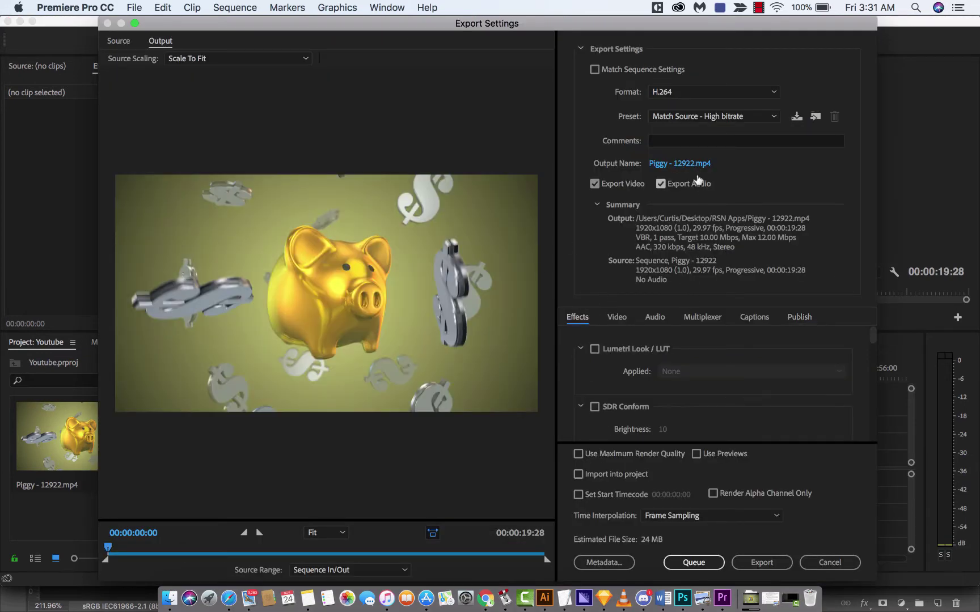
pyautogui.click(693, 93)
pyautogui.click(693, 93)
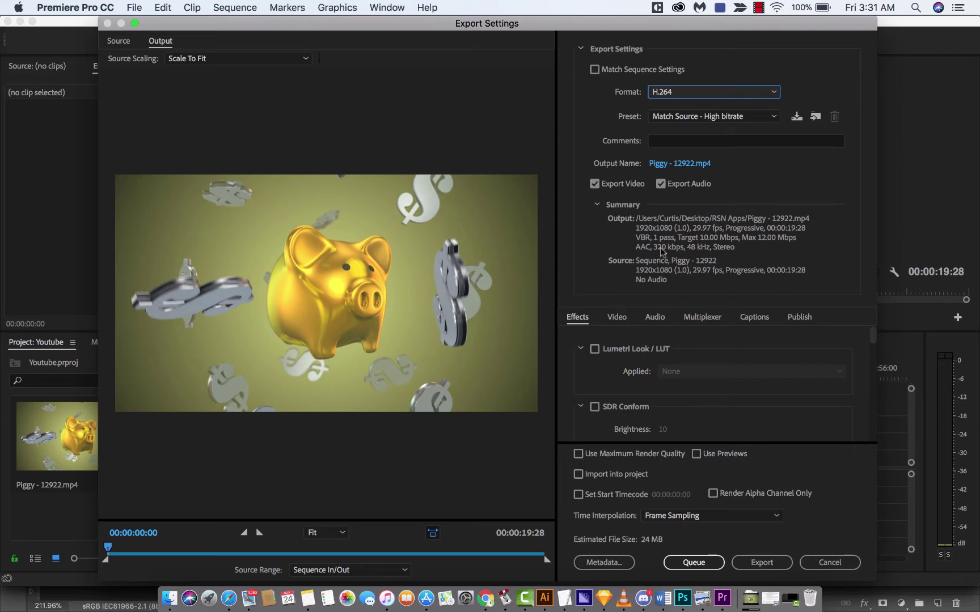
# Step: Show the Publish options in Export Settings and scroll down to the YouTube section
pyautogui.click(797, 321)
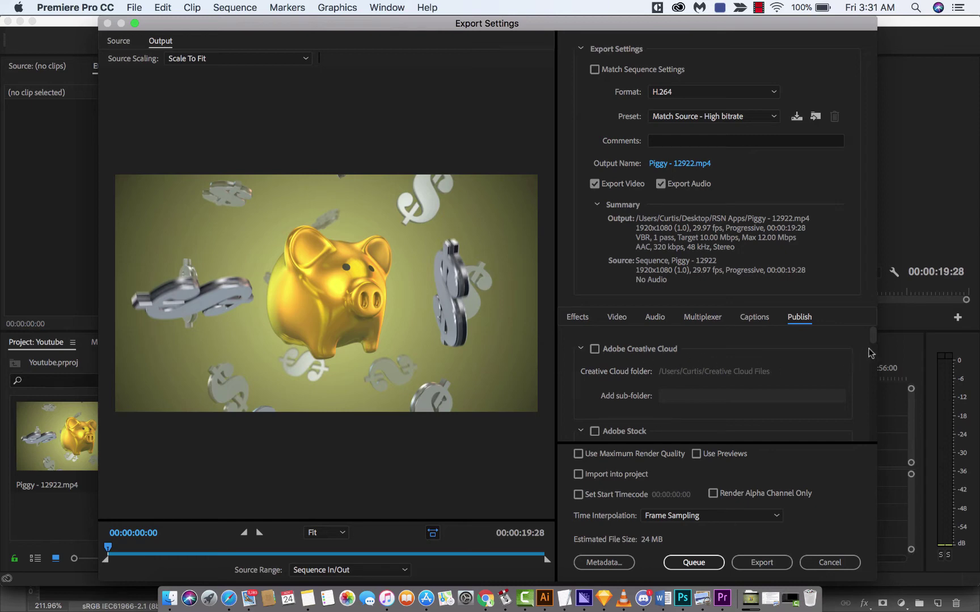
pyautogui.moveTo(873, 339); pyautogui.dragTo(874, 361)
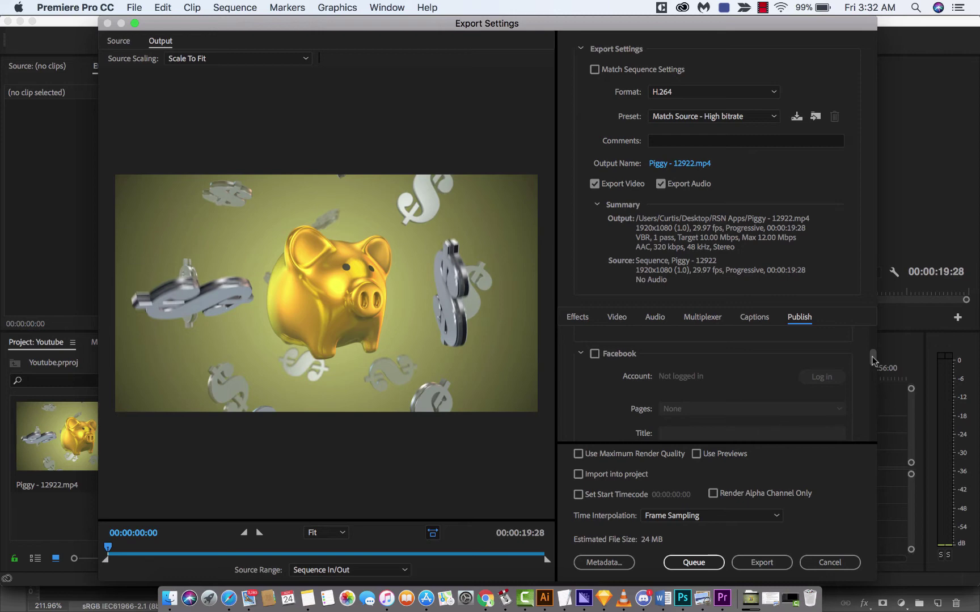
pyautogui.moveTo(873, 360); pyautogui.dragTo(871, 423)
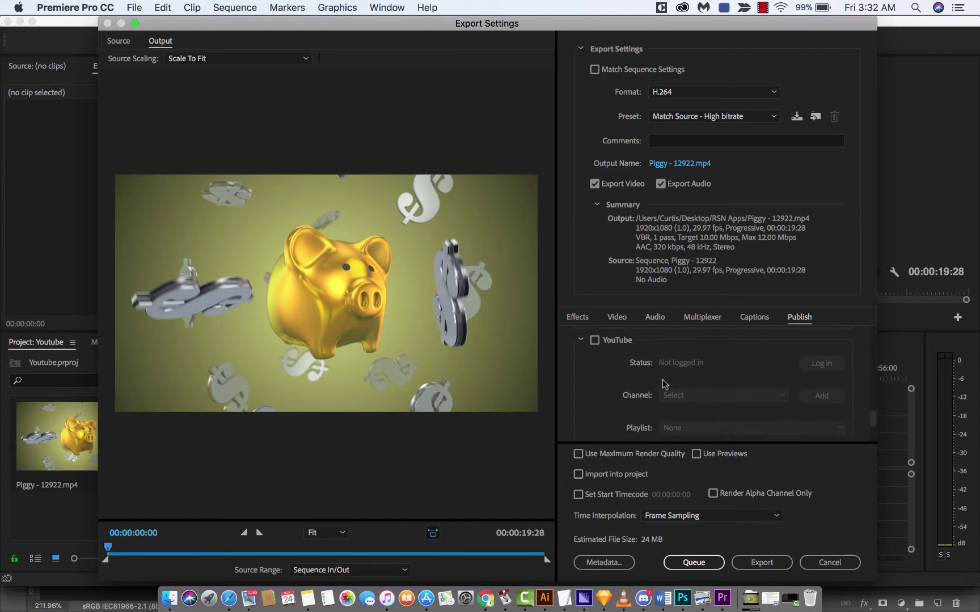
# Step: Enable YouTube publishing and start the Google account login
pyautogui.click(594, 341)
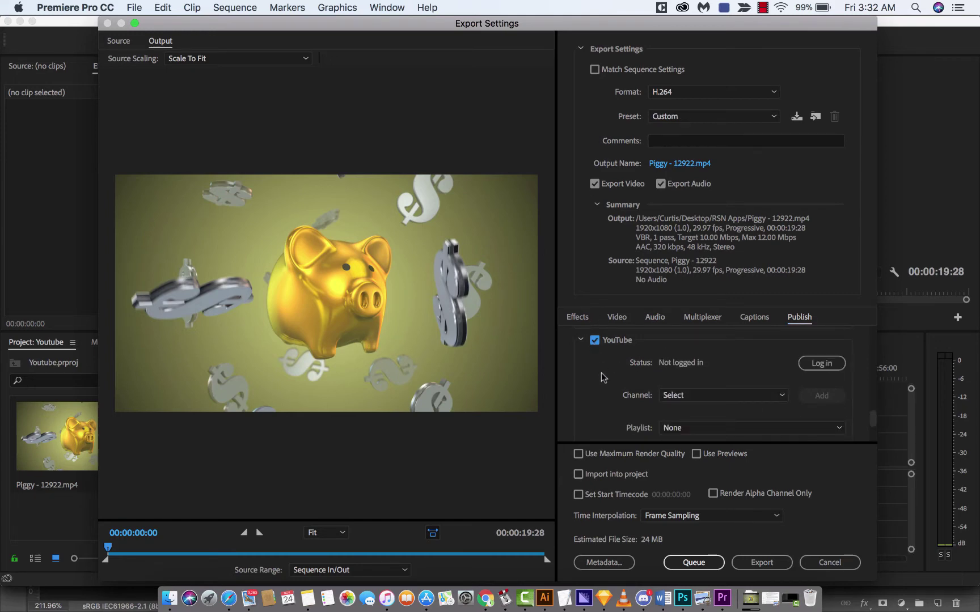
pyautogui.click(827, 367)
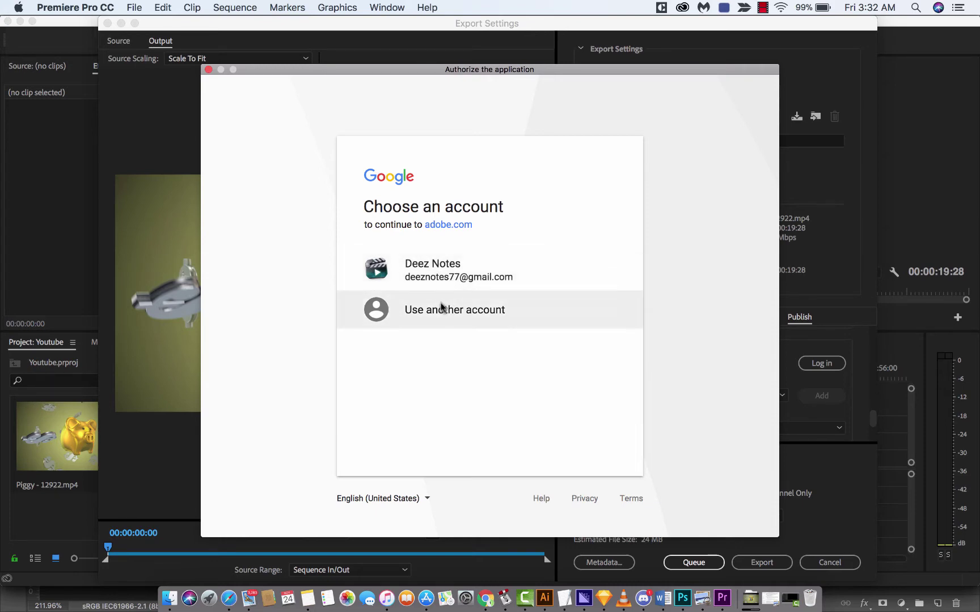
# Step: Sign in with a different Google account by entering its e-mail address and password
pyautogui.click(441, 308)
pyautogui.click(406, 283)
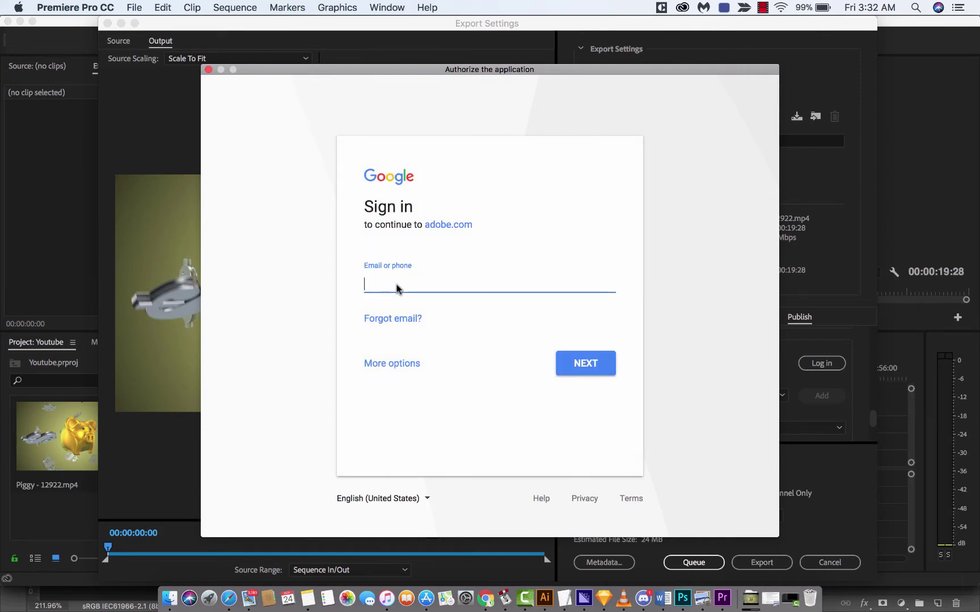
pyautogui.press('Return')
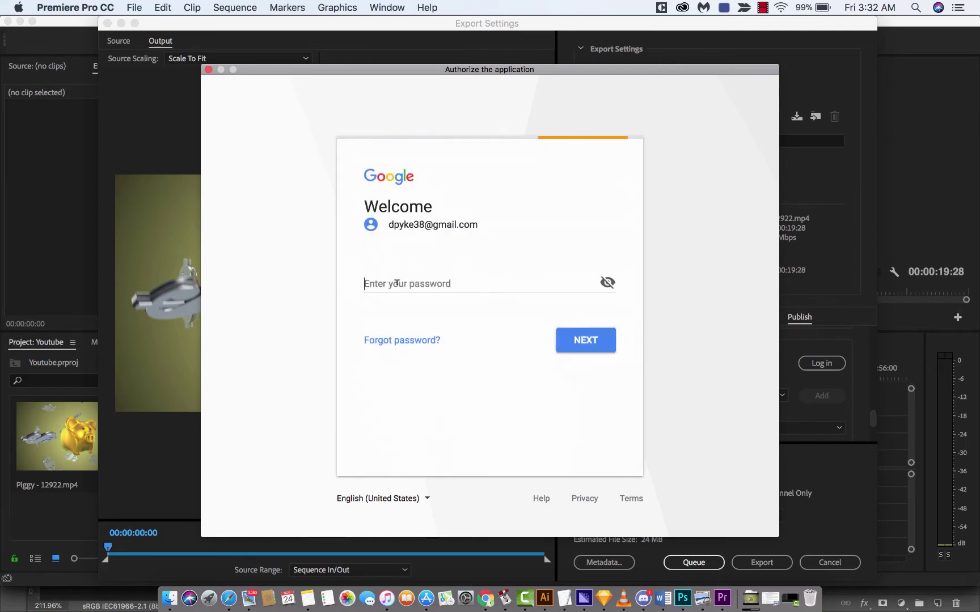
pyautogui.write('•••')
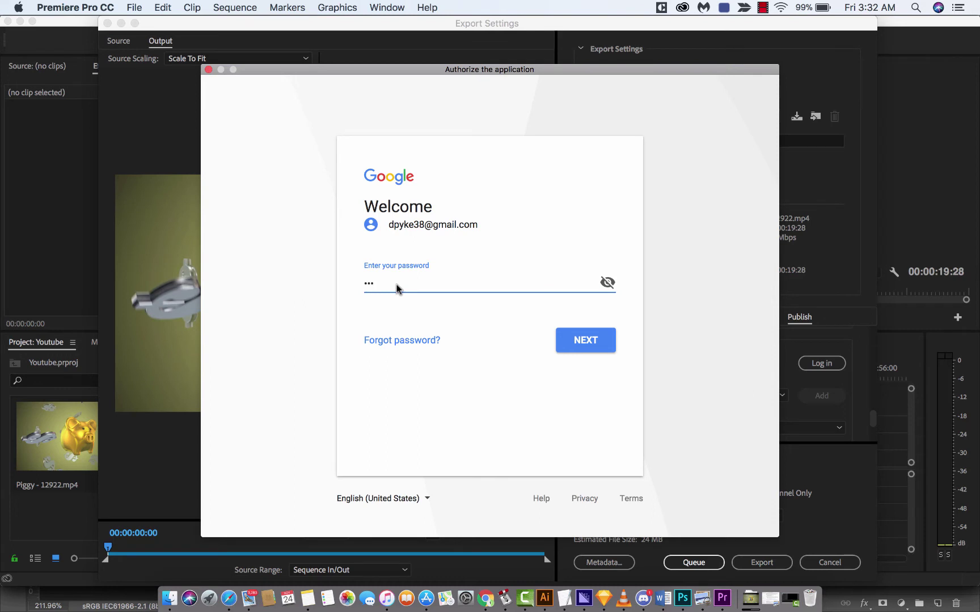
pyautogui.press('Return')
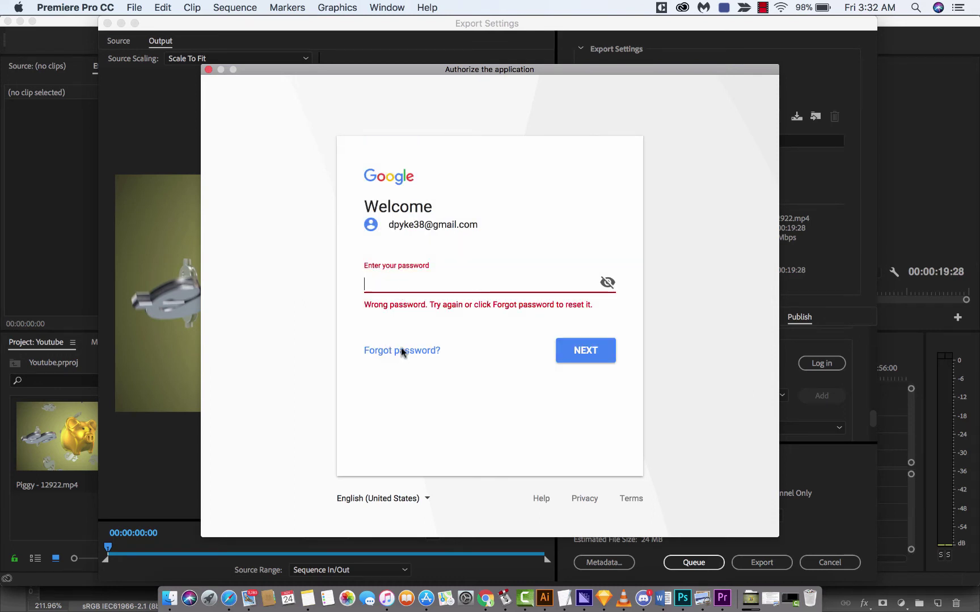
pyautogui.write('••••••••••')
pyautogui.press('Return')
pyautogui.write('••••••••')
pyautogui.press('Return')
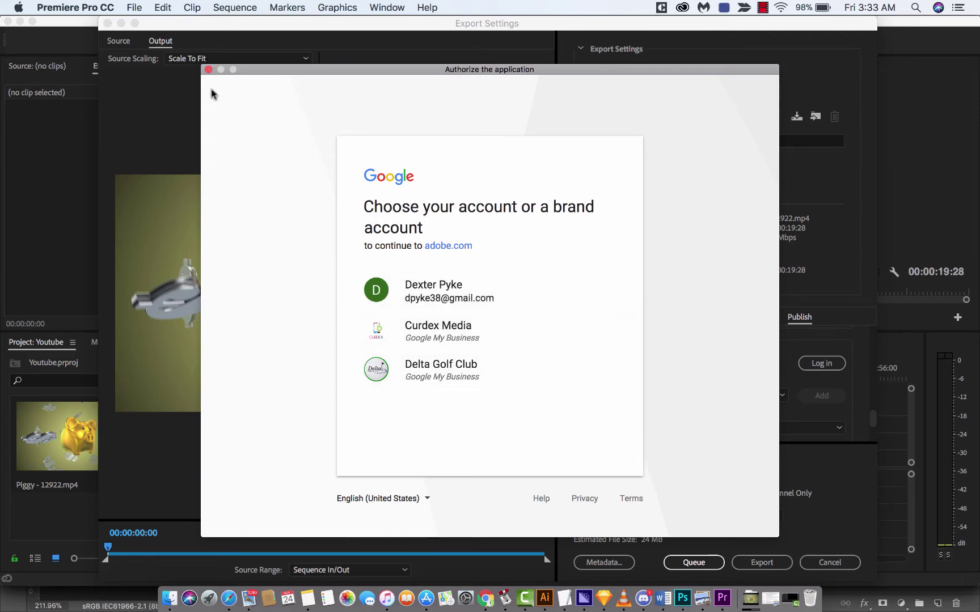
# Step: Restart the YouTube login, pick the channel's Google account and allow Adobe to manage it
pyautogui.click(208, 70)
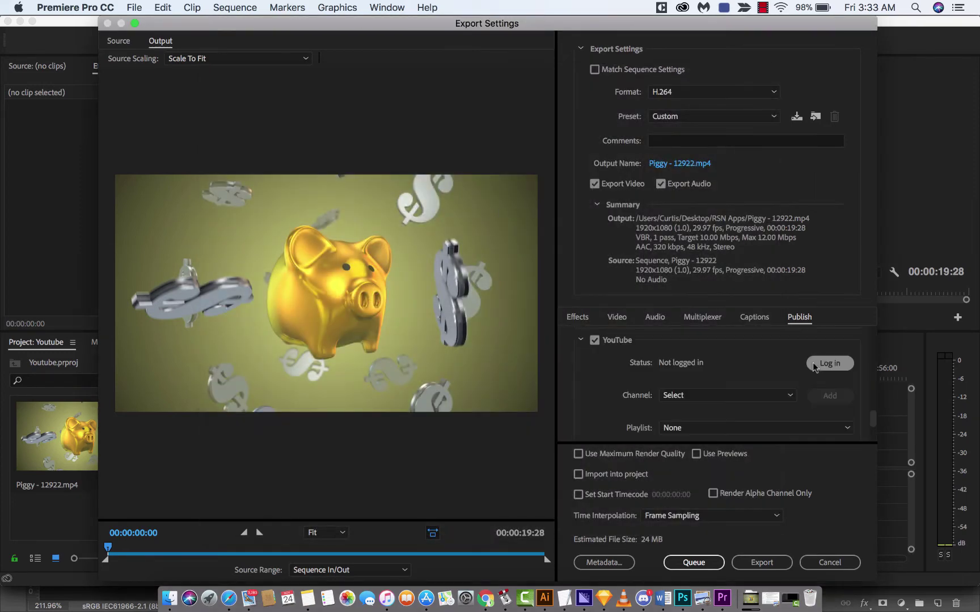
pyautogui.click(837, 366)
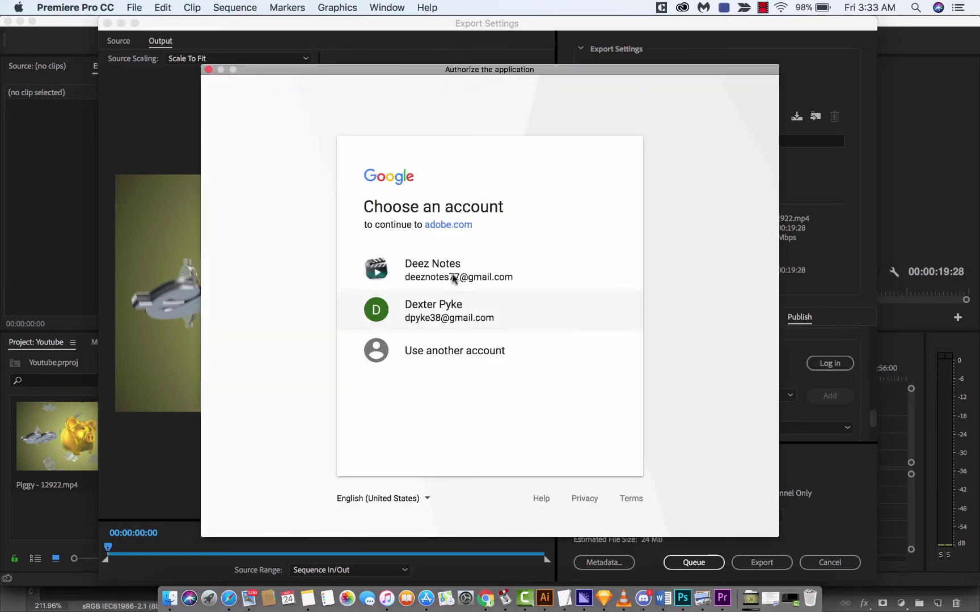
pyautogui.click(429, 277)
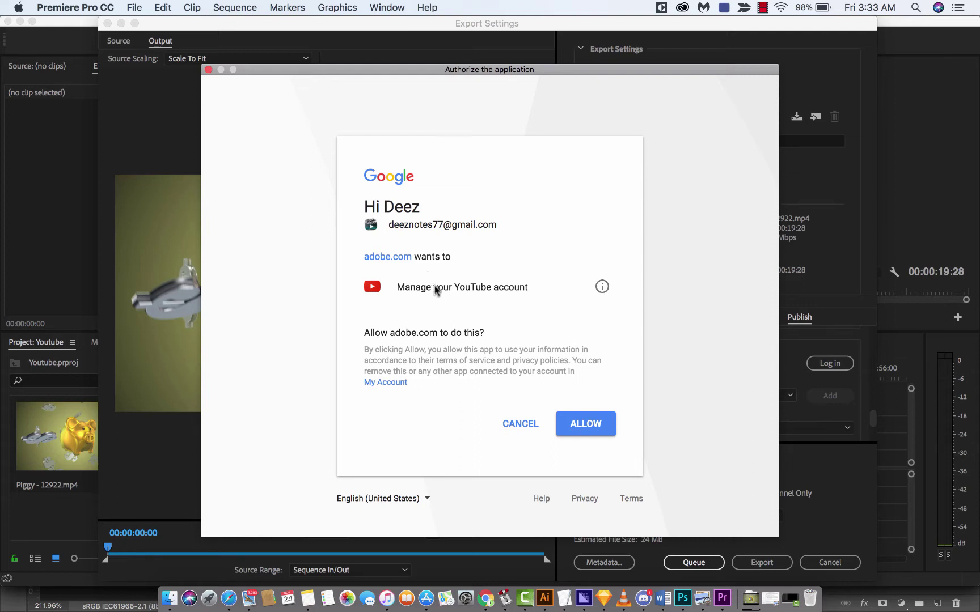
pyautogui.click(581, 422)
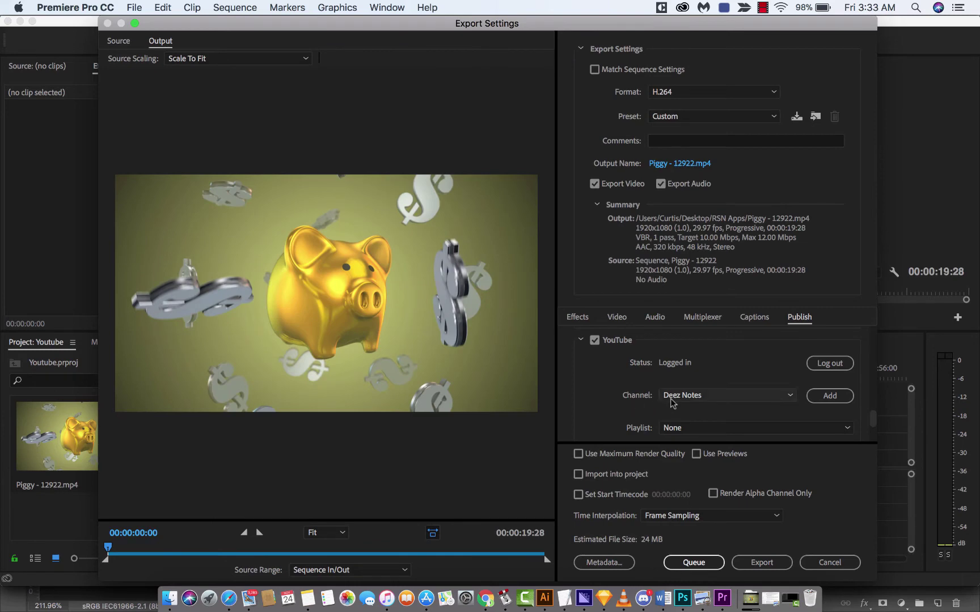
# Step: Keep the current YouTube channel and leave the playlist set to None
pyautogui.click(672, 400)
pyautogui.click(672, 401)
pyautogui.scroll(-2, 626, 392)
pyautogui.scroll(-1, 625, 391)
pyautogui.click(694, 371)
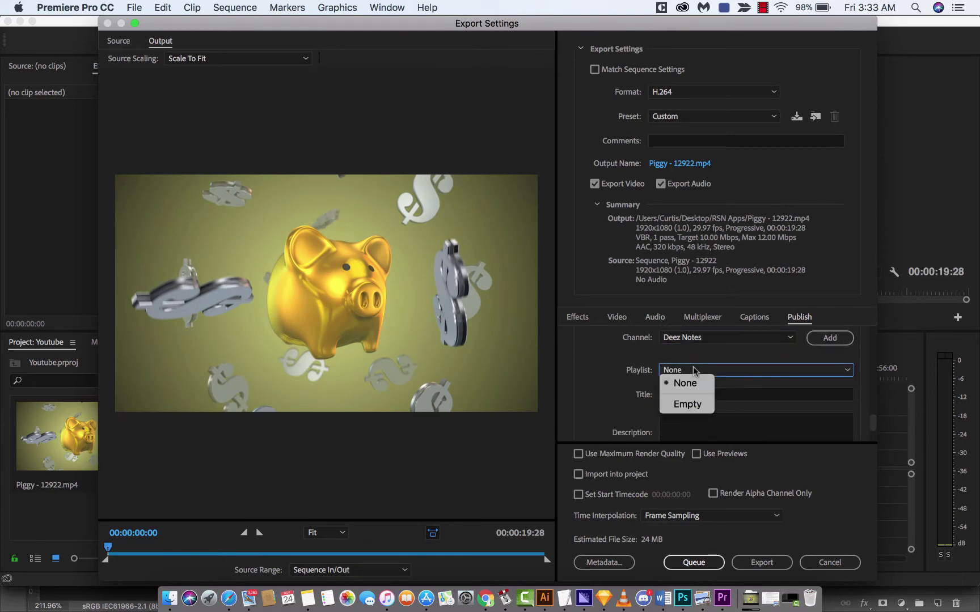
pyautogui.click(693, 373)
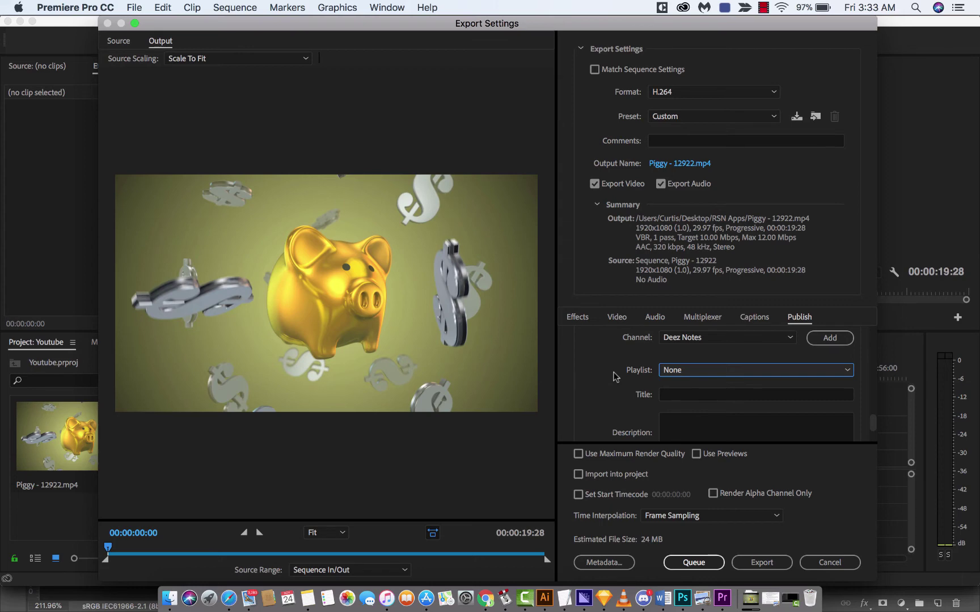
pyautogui.scroll(-1, 614, 377)
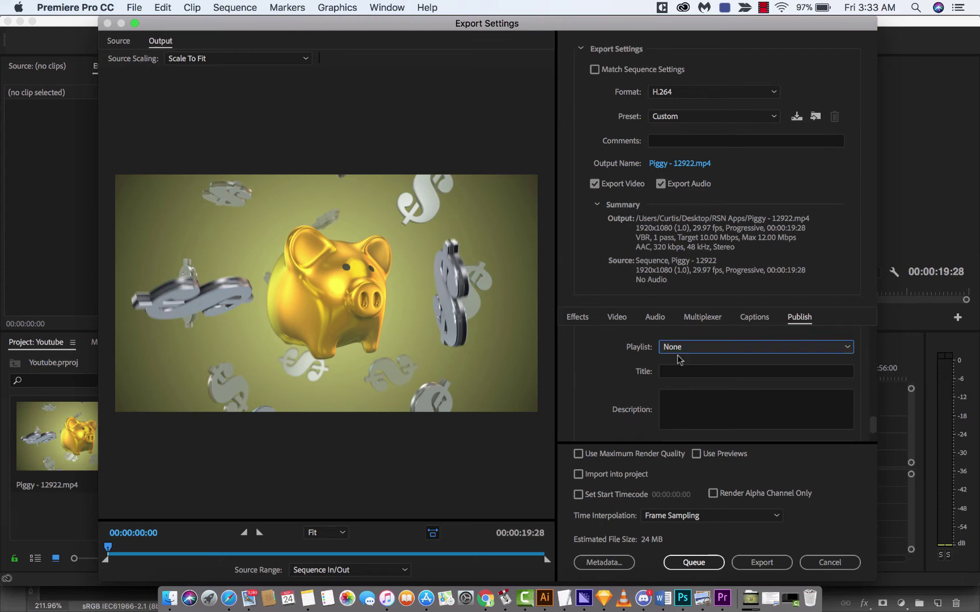
pyautogui.click(692, 348)
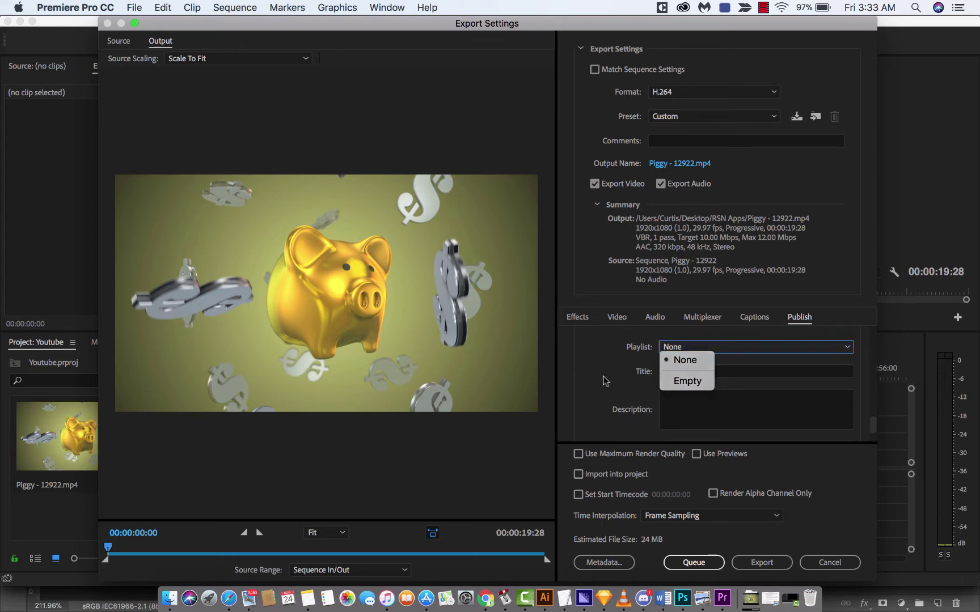
# Step: Title the YouTube video 'How to Upload Directly to Youtube with Adobe Premiere Pro CC 2018'
pyautogui.click(606, 381)
pyautogui.click(695, 369)
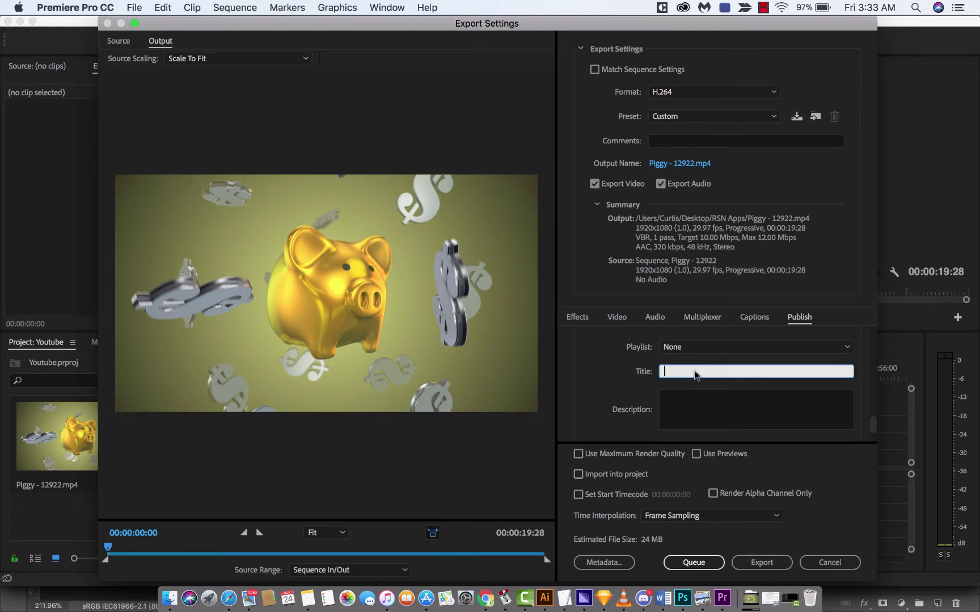
pyautogui.scroll(-2, 683, 377)
pyautogui.click(684, 379)
pyautogui.scroll(-3, 684, 378)
pyautogui.scroll(2, 646, 382)
pyautogui.scroll(2, 646, 383)
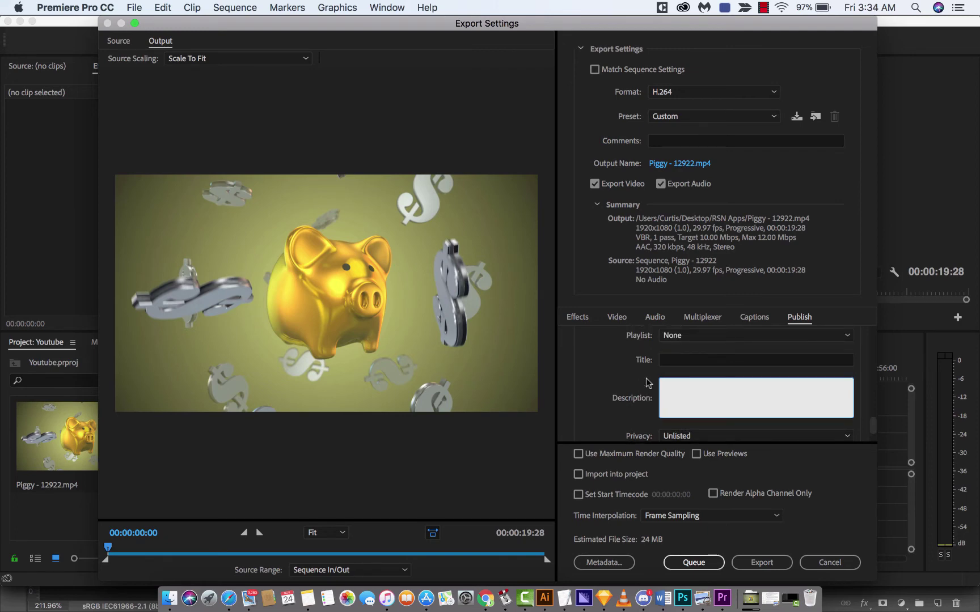
pyautogui.click(683, 360)
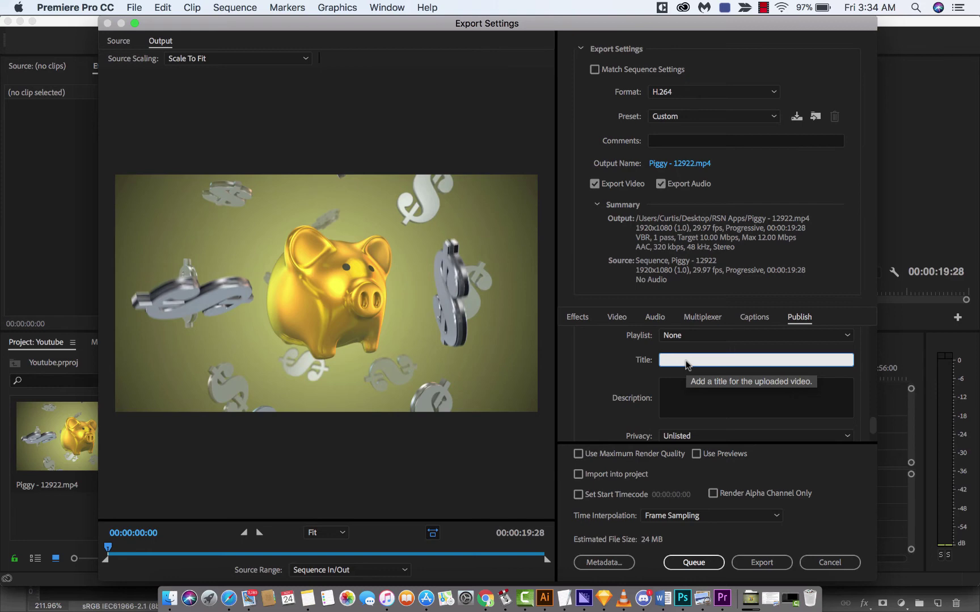
pyautogui.write('How to Upload')
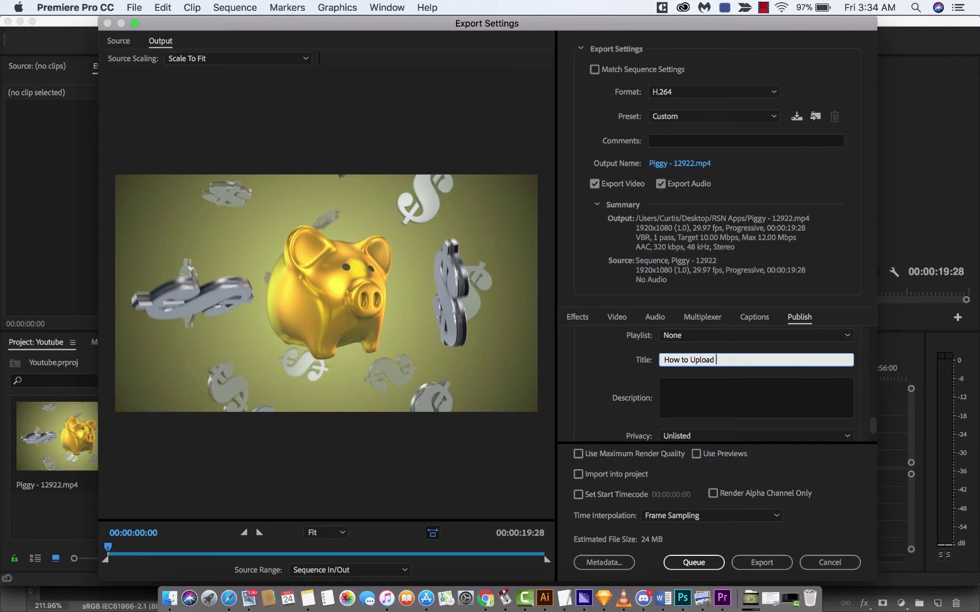
pyautogui.write(' Directly to Youtube with Adobe Premier')
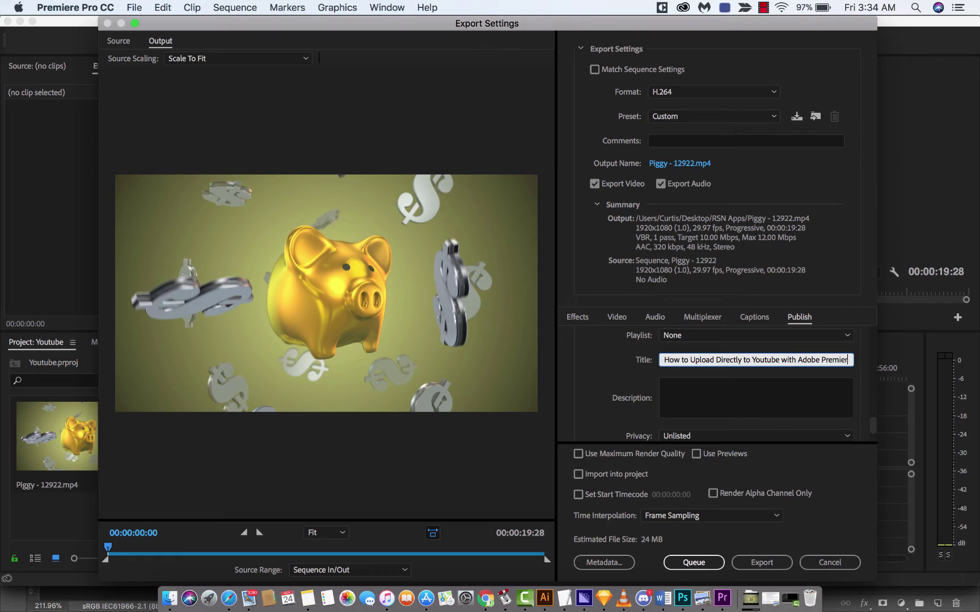
pyautogui.write('e Pro CC 2018')
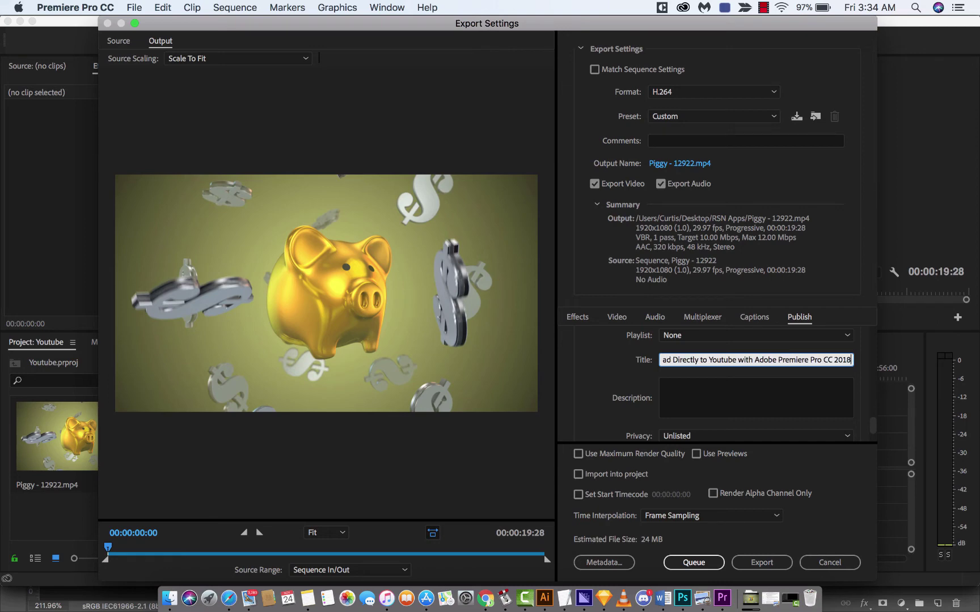
# Step: Add the description 'Here is a quick tutorial on how to upload directly to Youtube using Adobe Premiere CC 2018.'
pyautogui.click(671, 391)
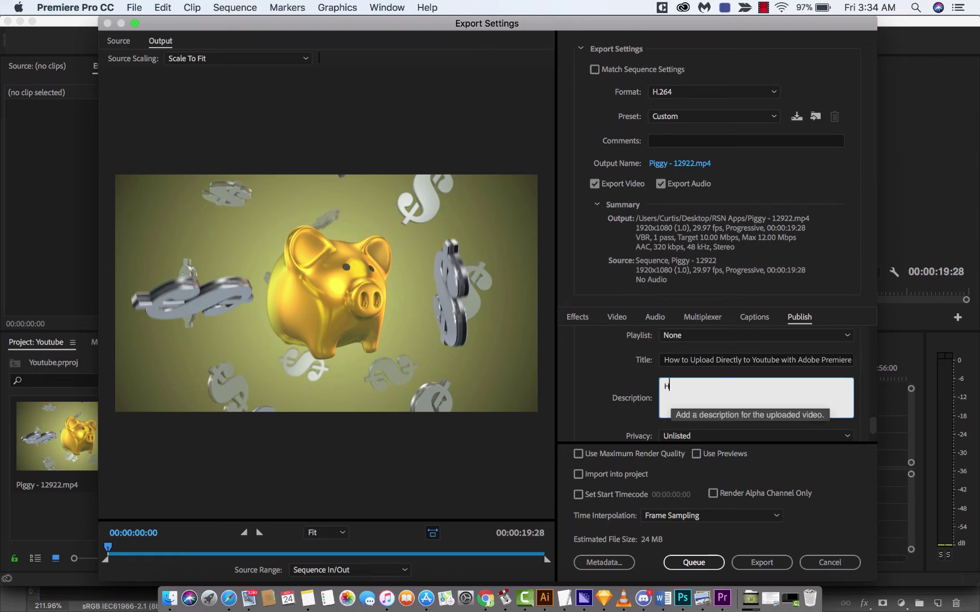
pyautogui.write('Here is a quick tutorial on')
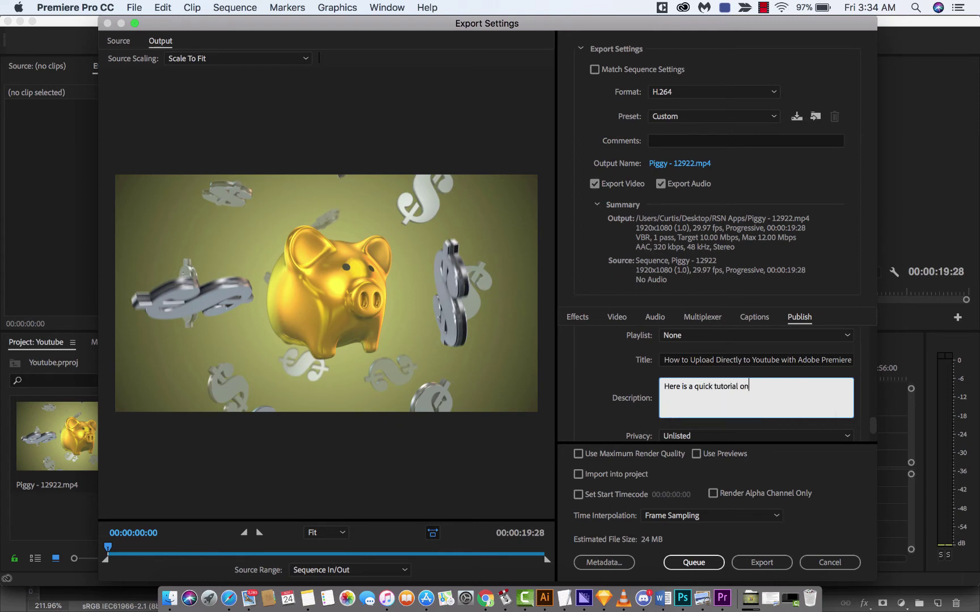
pyautogui.write(' how to upload directly to Youtube using Adobe premirer')
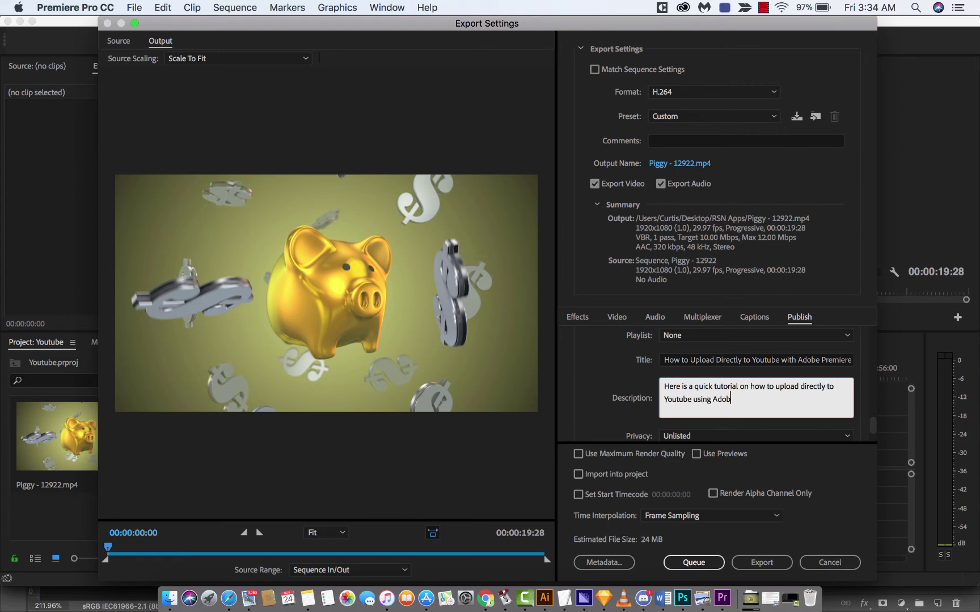
pyautogui.press('BackSpace')
pyautogui.press('BackSpace')
pyautogui.press('BackSpace')
pyautogui.write('ere CC 2018.')
# Step: Set the YouTube upload's privacy to Public
pyautogui.scroll(-2, 715, 391)
pyautogui.click(675, 390)
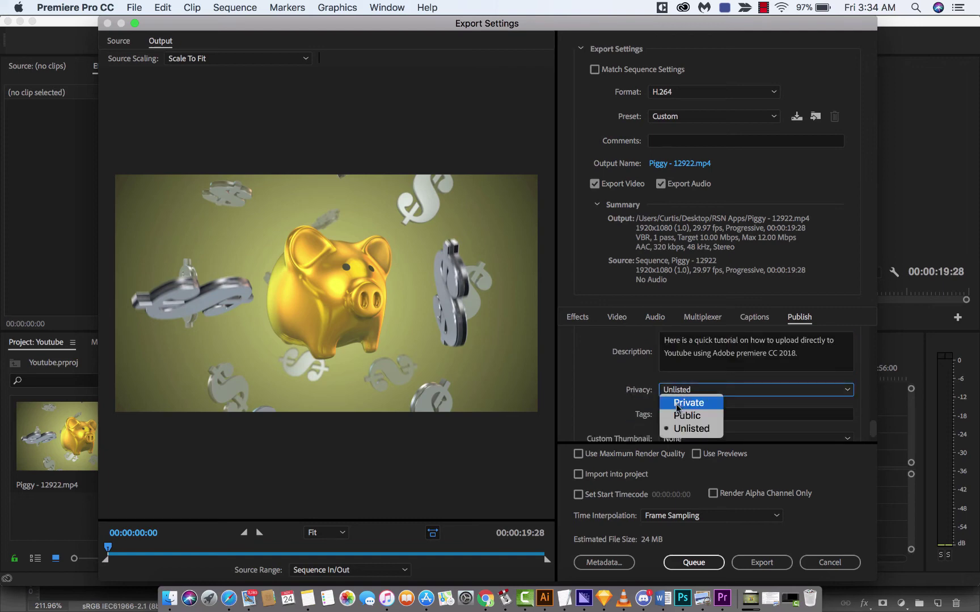
pyautogui.click(683, 416)
# Step: Tag the video 'adobe premiere pro cc 2018 youtube, how to upload directly to youtube from premiere pro'
pyautogui.scroll(-2, 644, 411)
pyautogui.click(677, 372)
pyautogui.write('a')
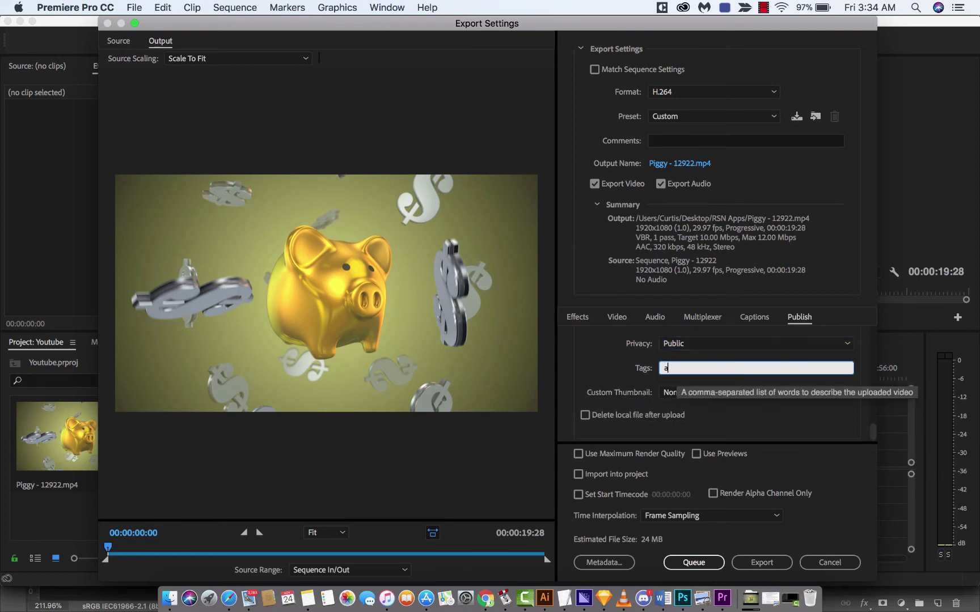
pyautogui.write('dobe premiere pro cc 2018 youtube')
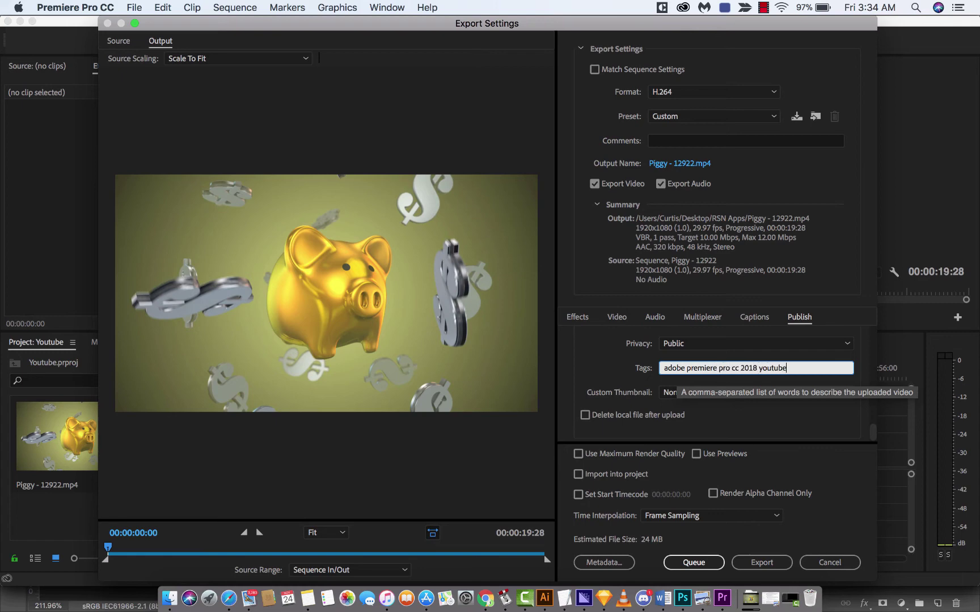
pyautogui.press('Tab')
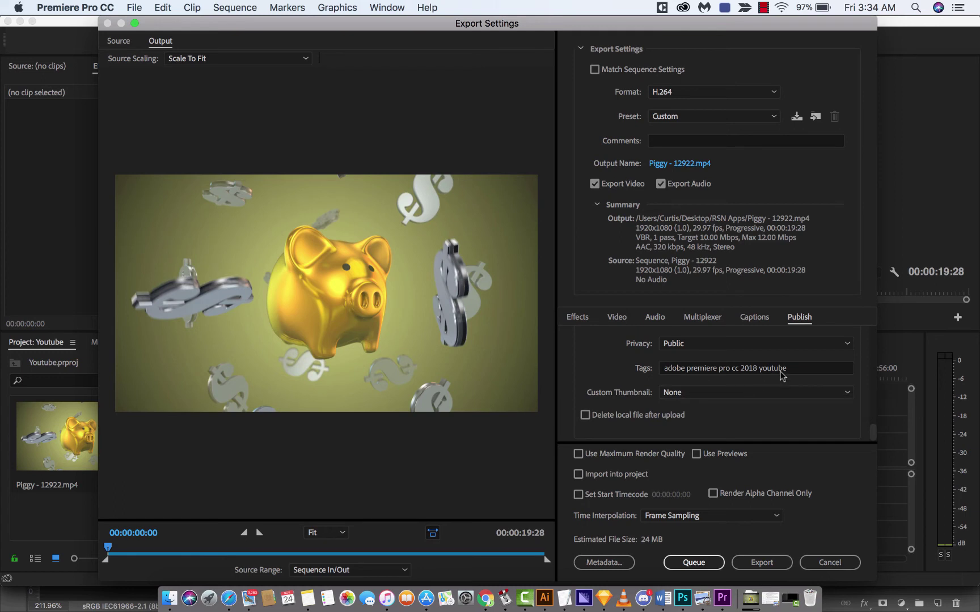
pyautogui.click(785, 369)
pyautogui.write(', how to upload')
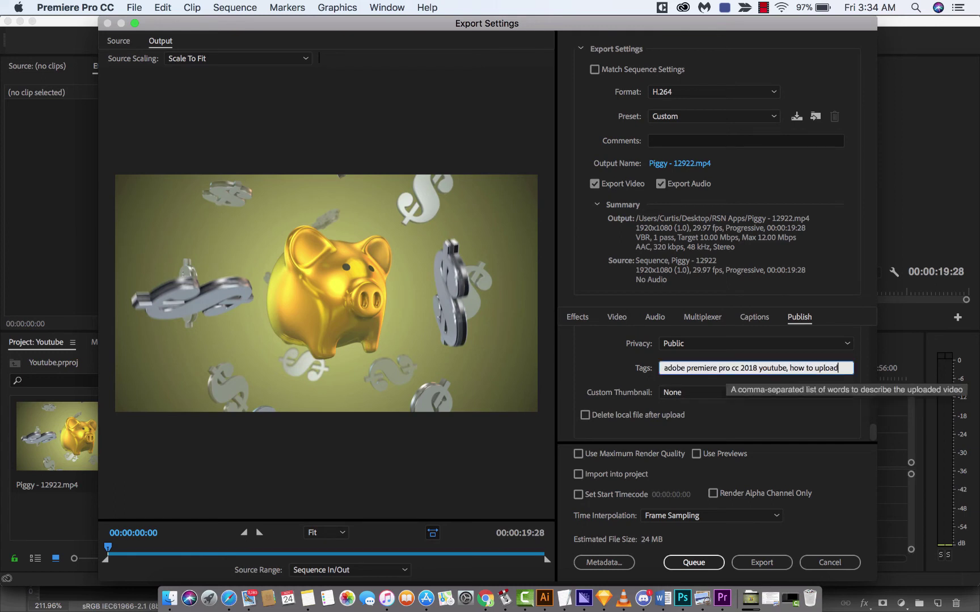
pyautogui.write(' direct')
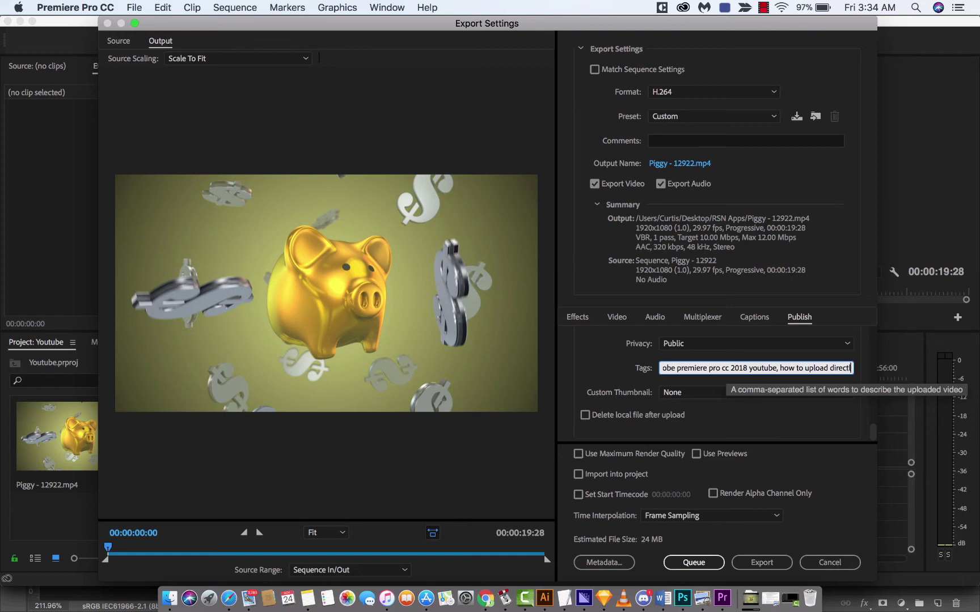
pyautogui.write('ly to youtube from ')
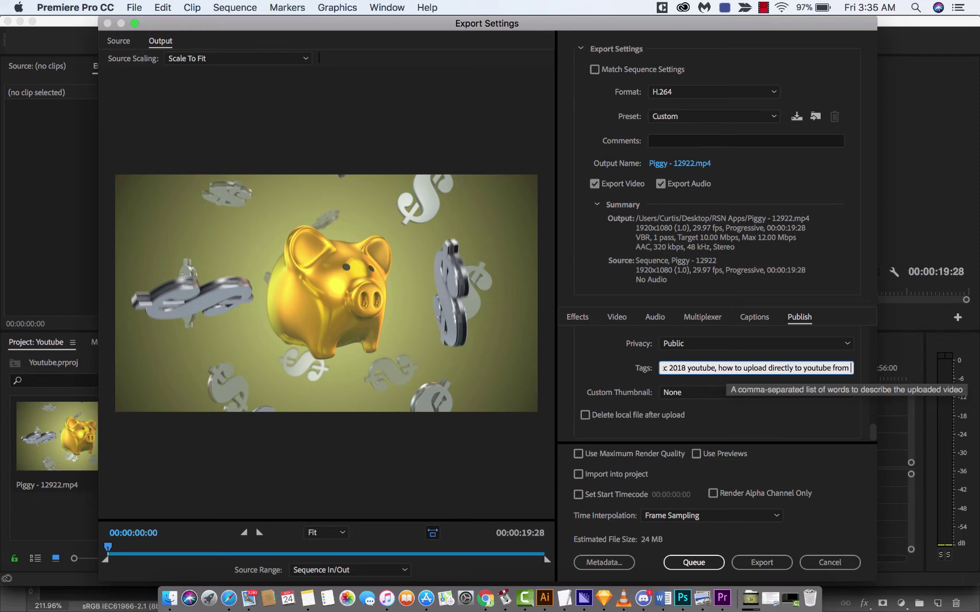
pyautogui.write('premiere pro')
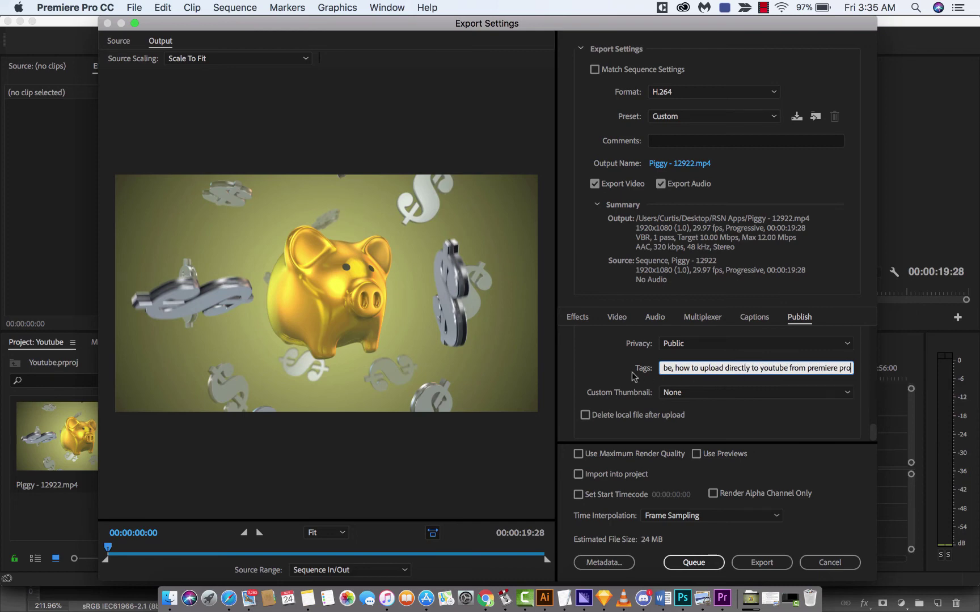
pyautogui.click(611, 370)
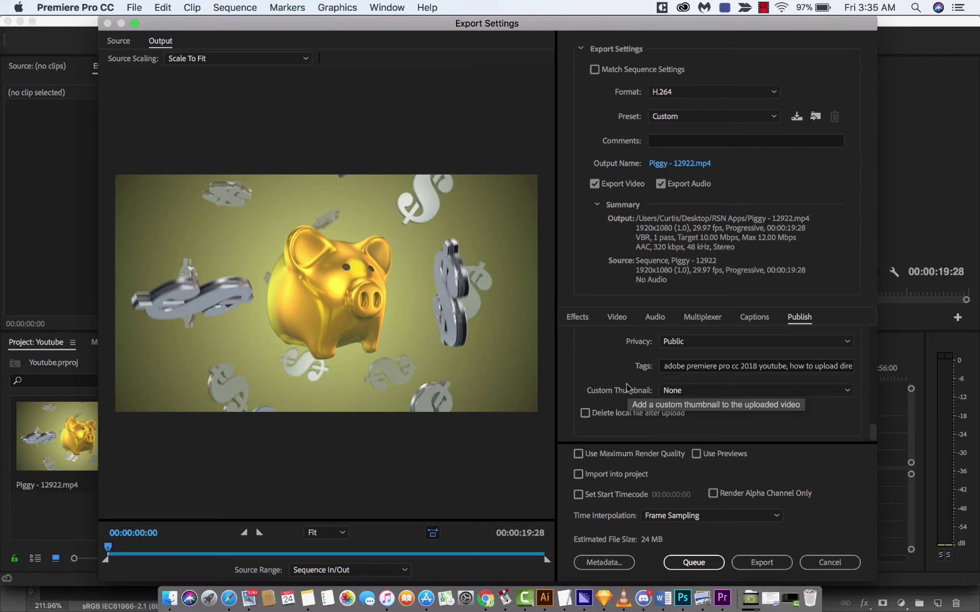
# Step: Use the source-video frame at 00:00:00:00 as the upload's custom thumbnail
pyautogui.click(689, 389)
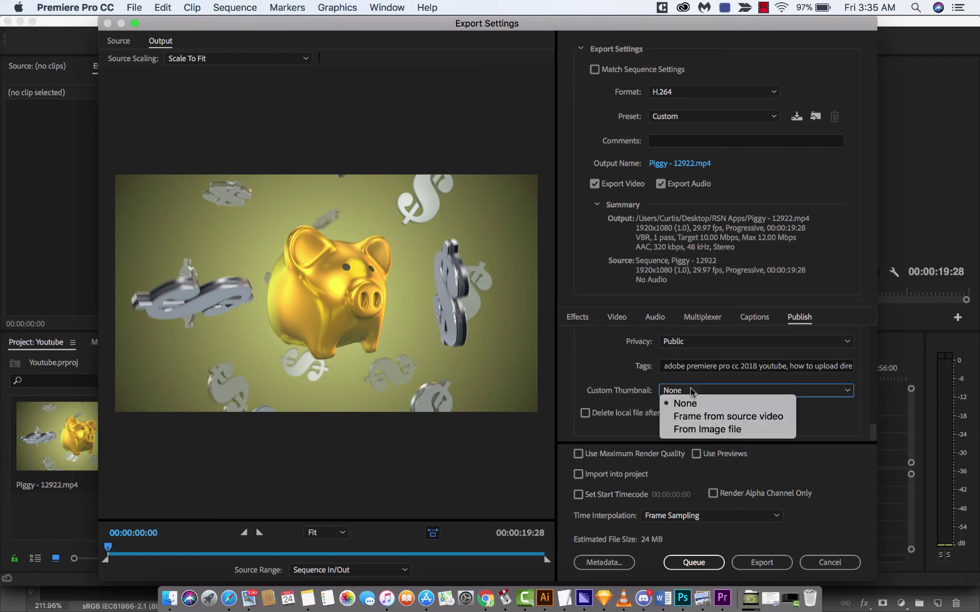
pyautogui.click(692, 413)
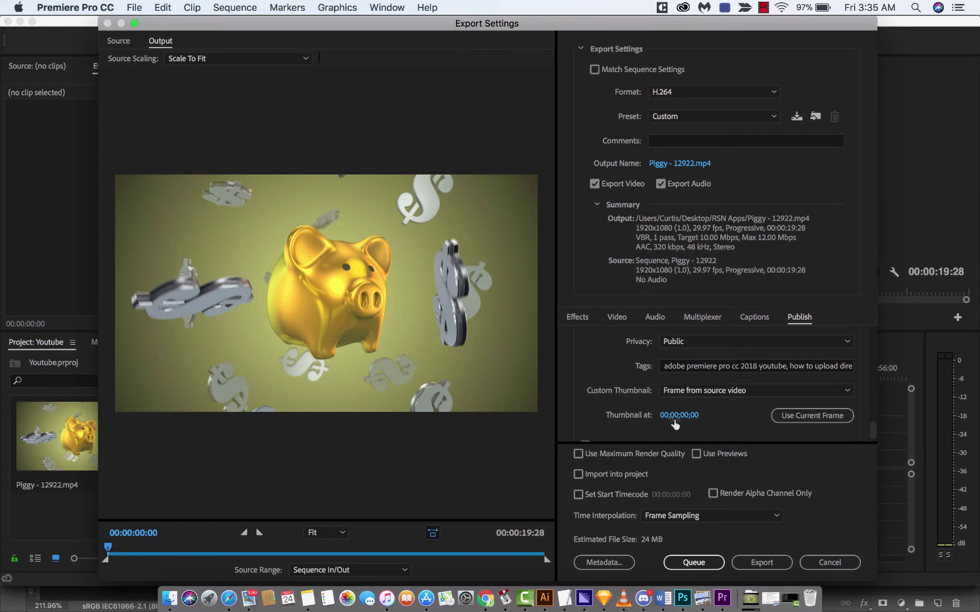
pyautogui.moveTo(675, 420); pyautogui.dragTo(590, 412)
pyautogui.moveTo(107, 550); pyautogui.dragTo(108, 550)
pyautogui.scroll(-2, 639, 383)
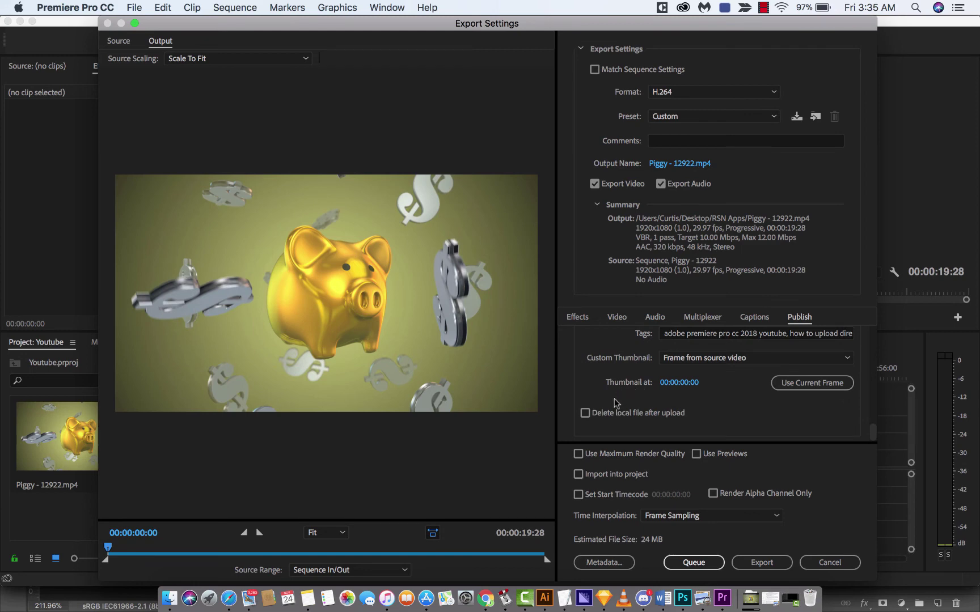
pyautogui.click(585, 414)
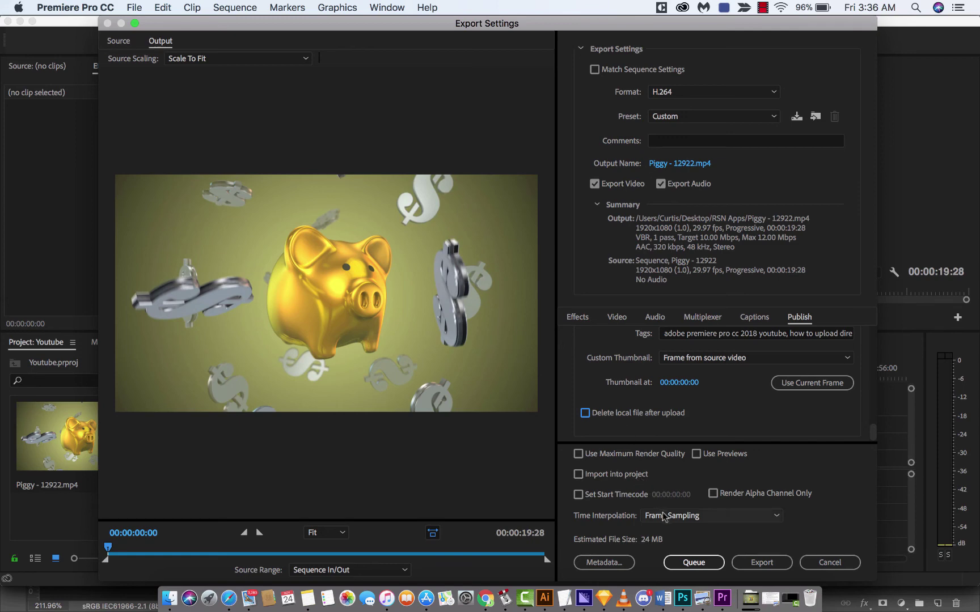
pyautogui.click(689, 566)
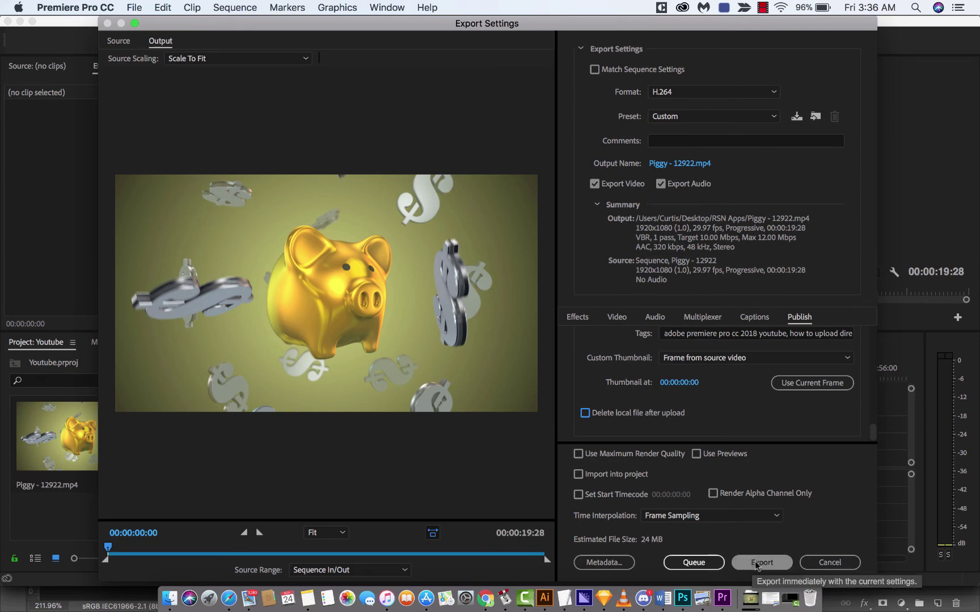
# Step: Export the Piggy sequence to Piggy - 12922.mp4 and let the YouTube upload reach 100%
pyautogui.click(757, 565)
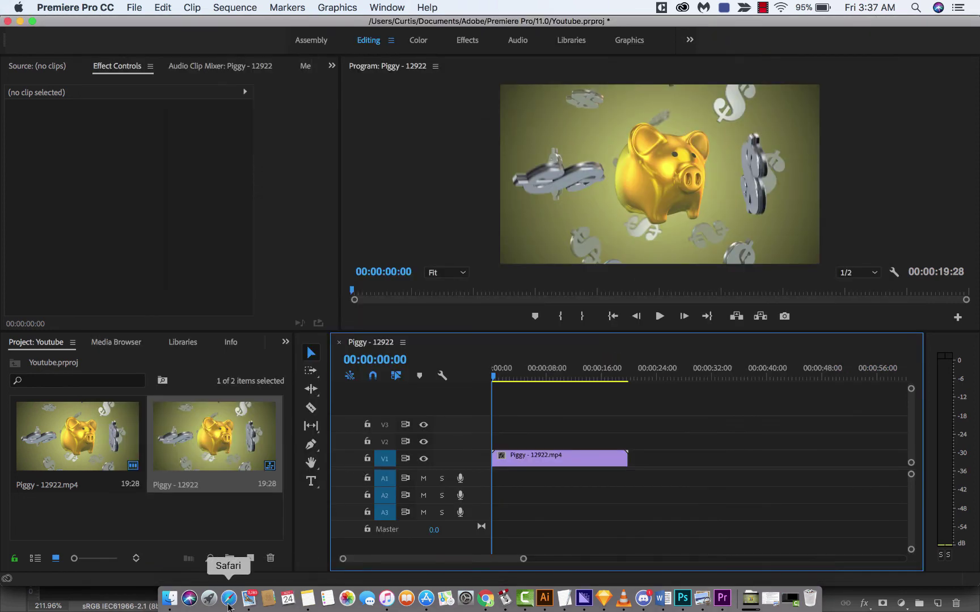
# Step: In Safari, open Creator Studio from the account menu and confirm 'How to Upload Directly to Youtube' leads the video list
pyautogui.click(228, 602)
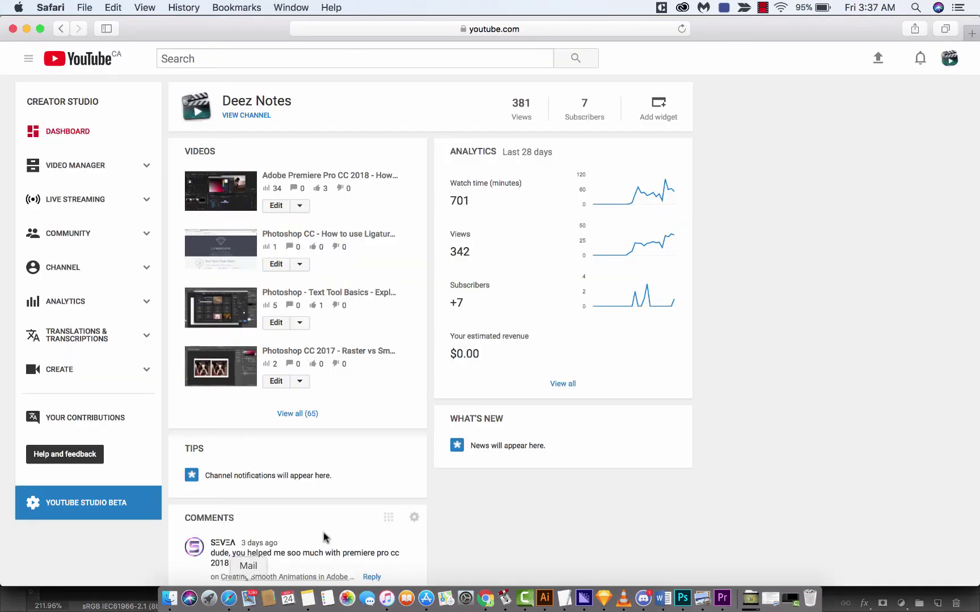
pyautogui.click(944, 61)
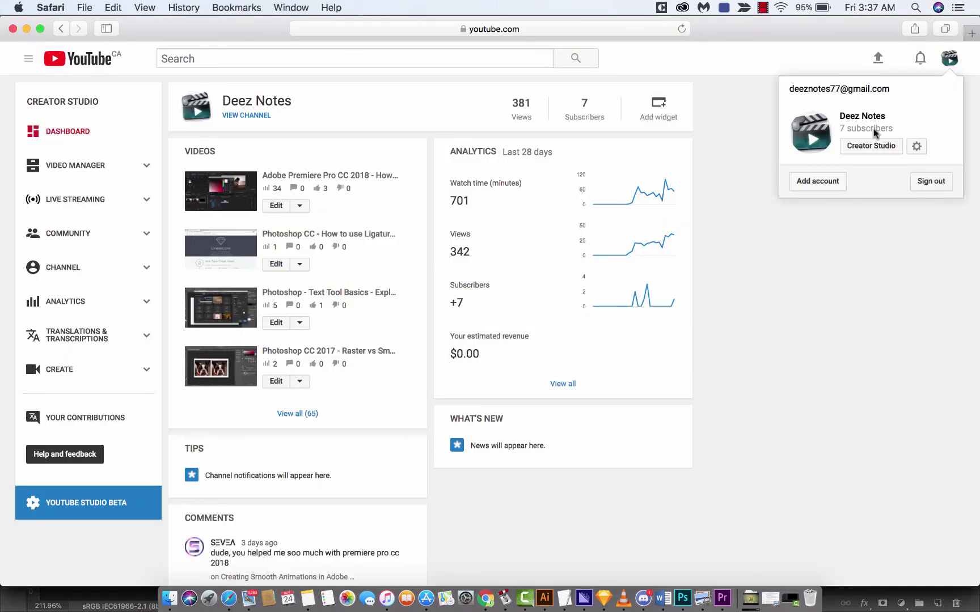
pyautogui.click(863, 149)
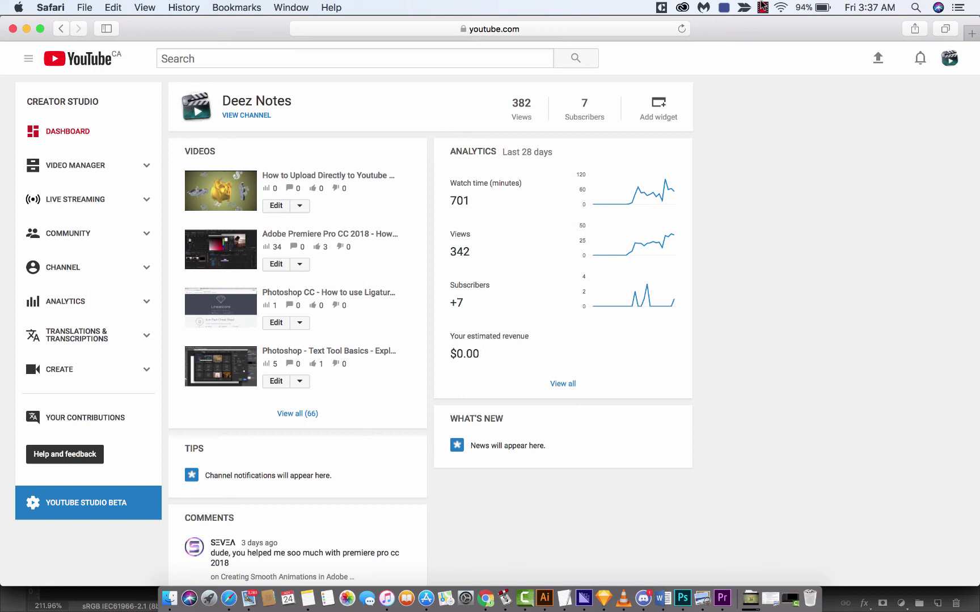
pyautogui.click(762, 6)
pyautogui.click(762, 6)
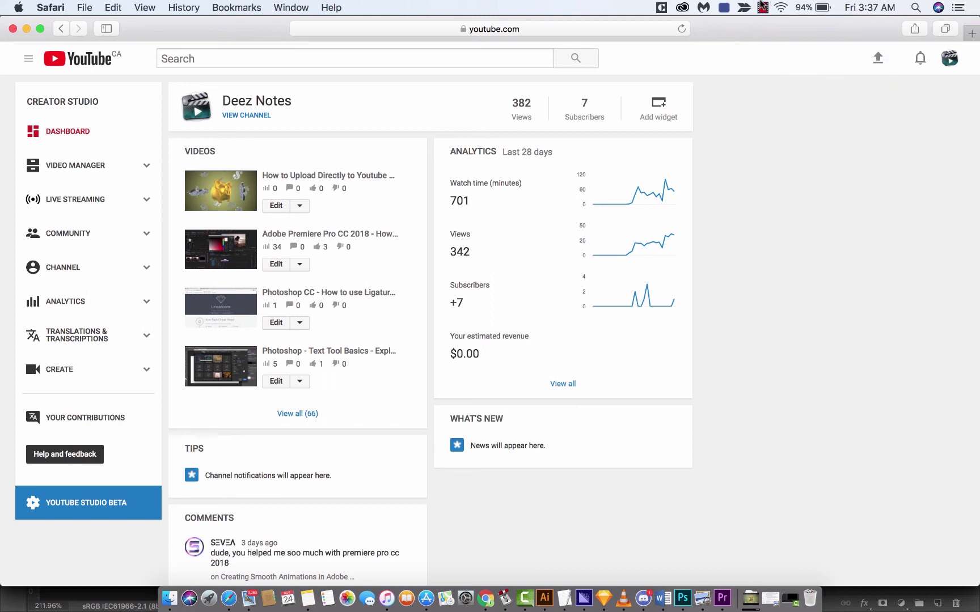